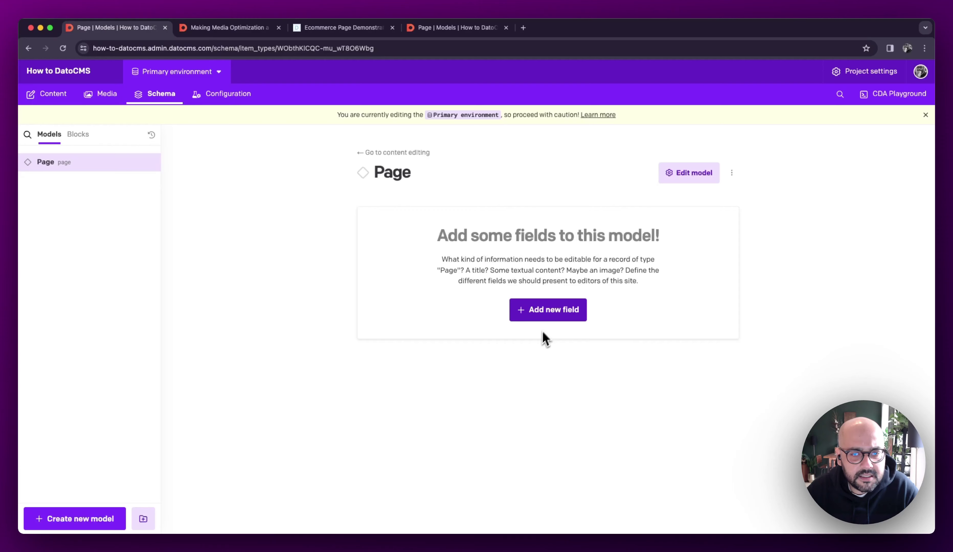
- Start a new field on the Page model and choose the Links field type
click(546, 314)
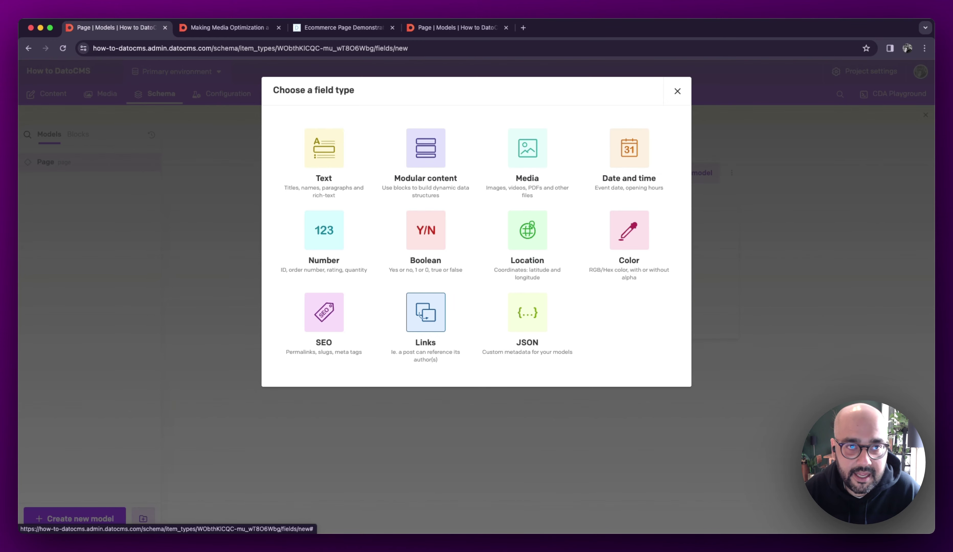
click(435, 343)
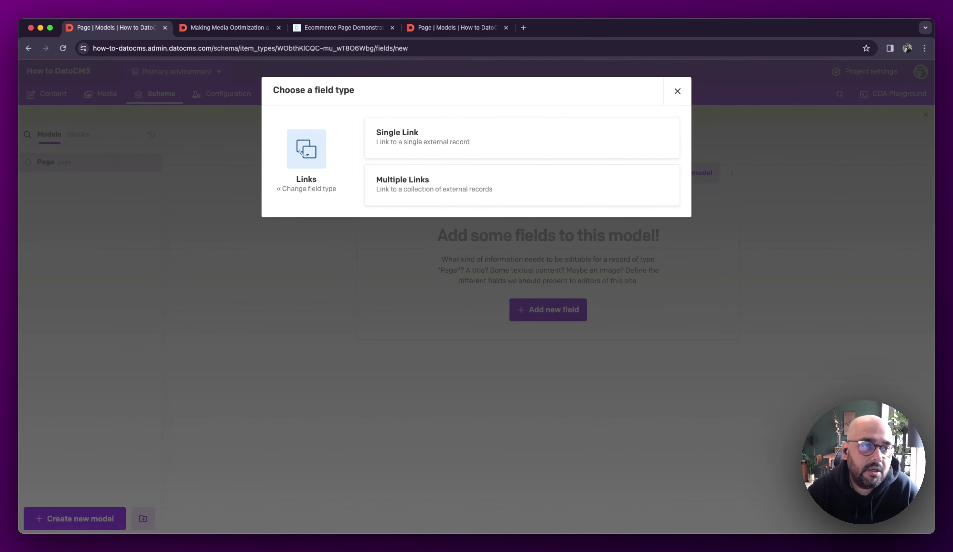
key(ctrl+Tab)
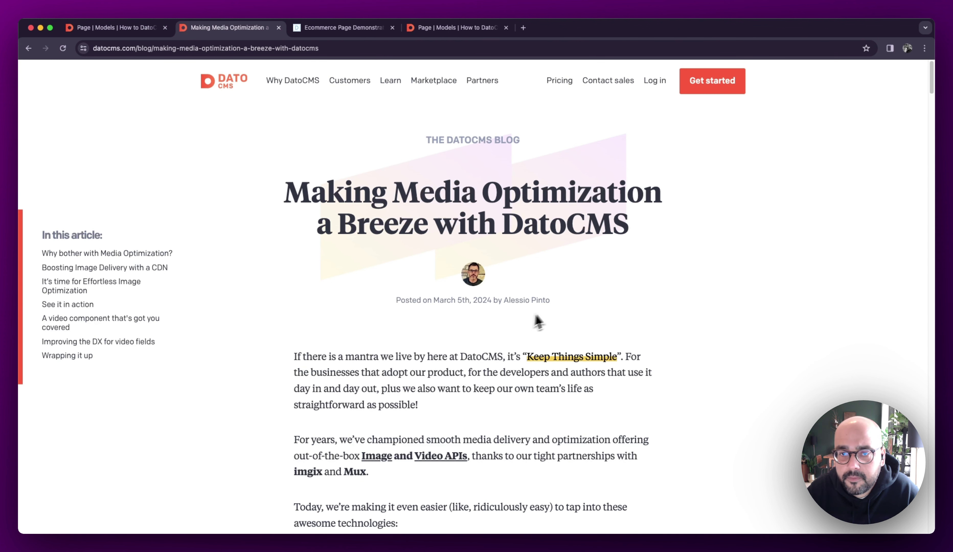
drag(557, 302, 501, 302)
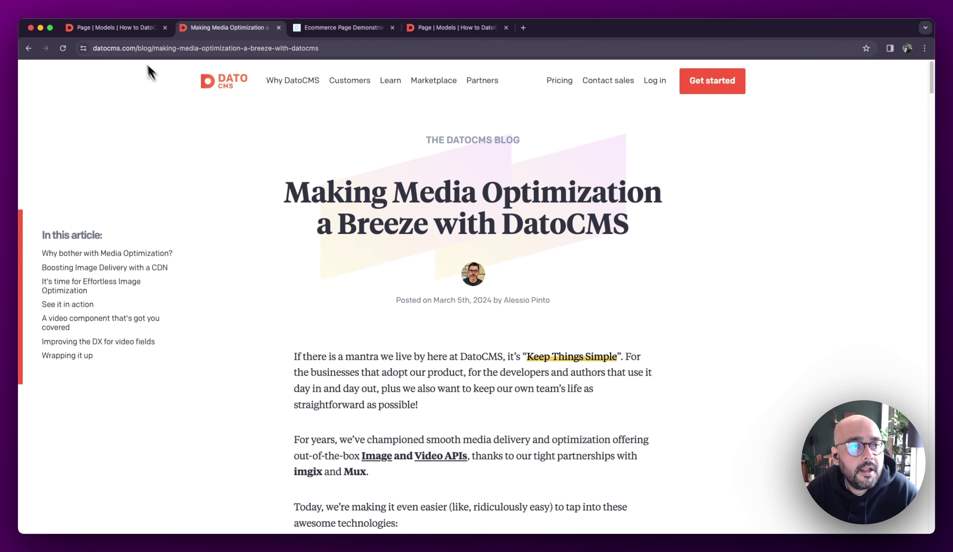
click(132, 30)
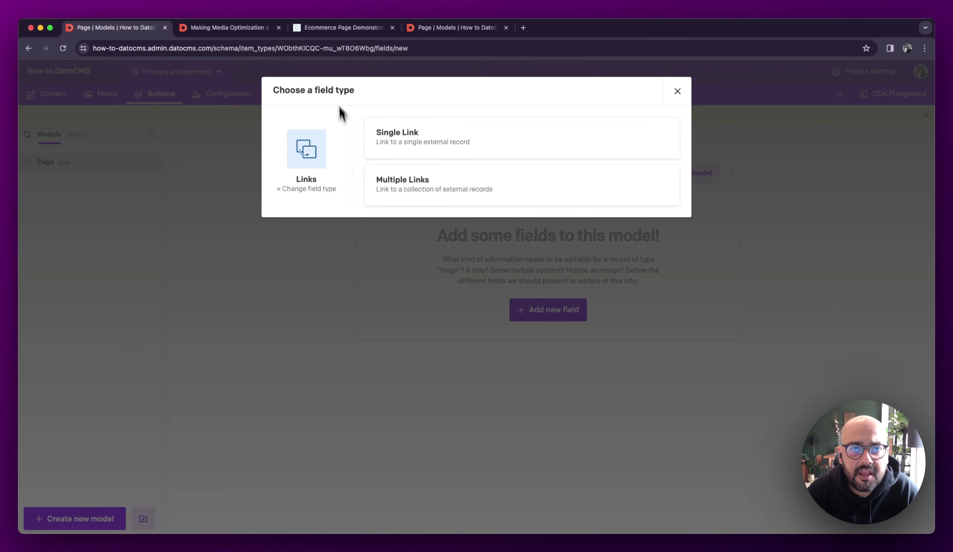
click(344, 28)
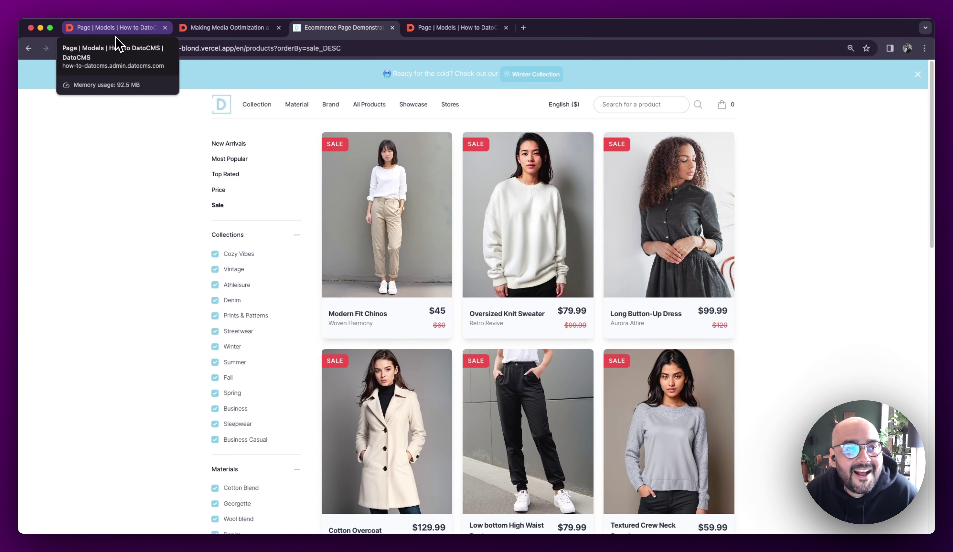
click(119, 36)
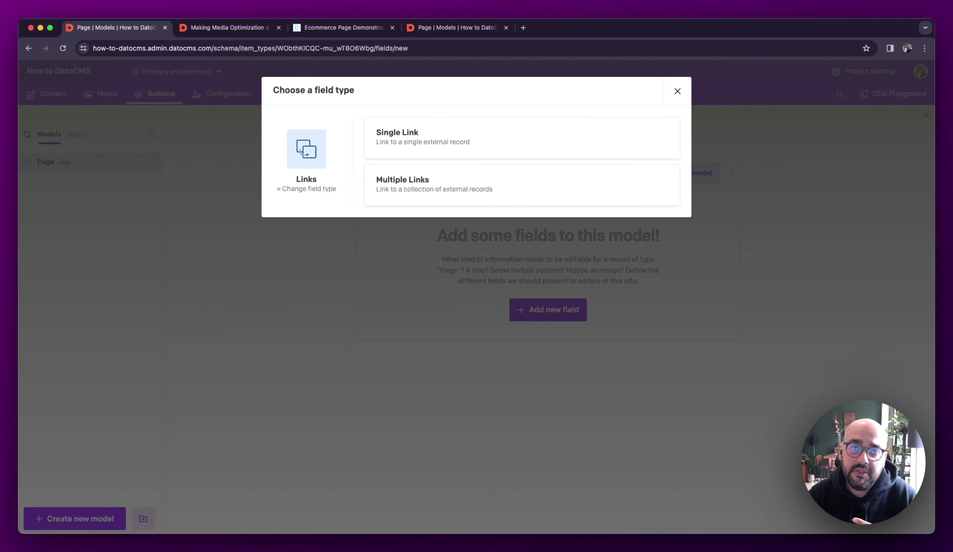
- Close the field chooser and create the Blog Post, Press Release and Author models
click(678, 91)
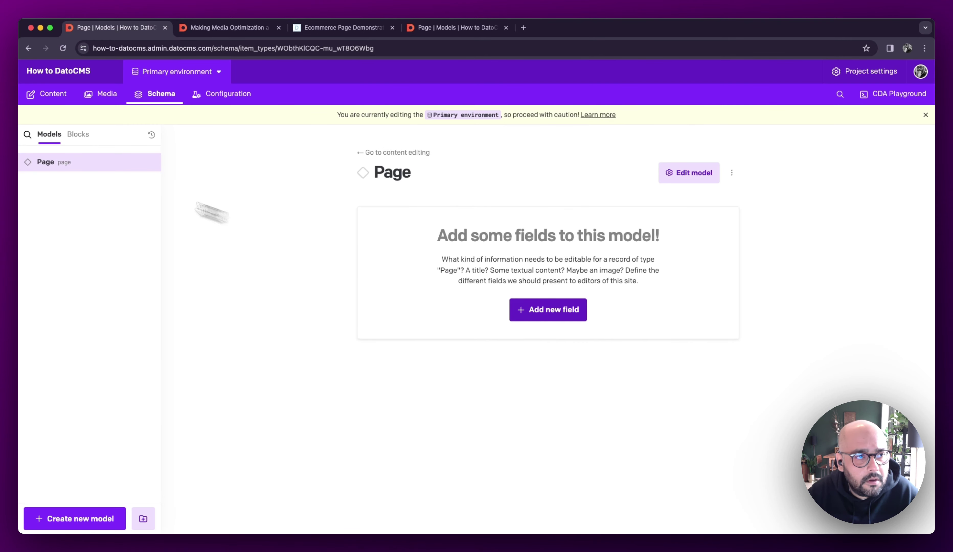
click(101, 517)
text(Blog Post)
click(468, 339)
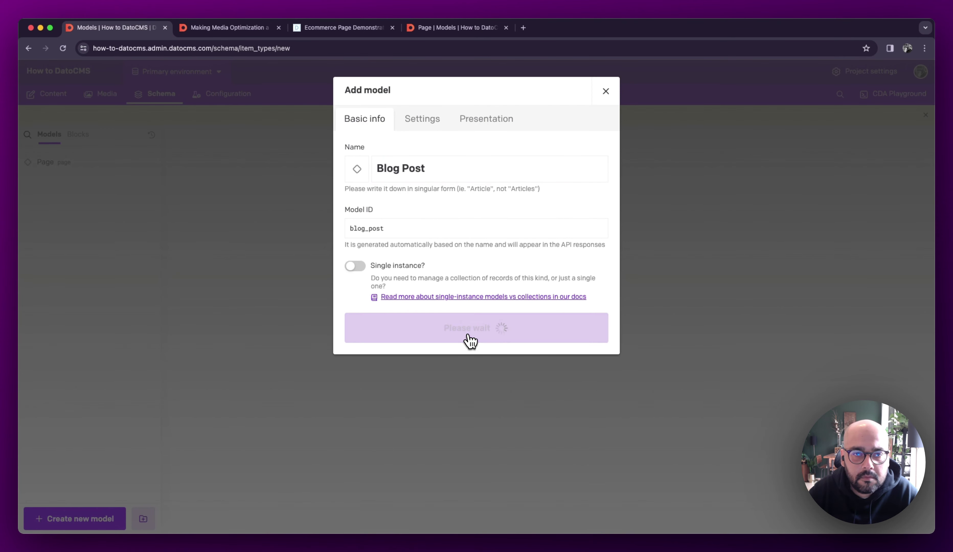
click(75, 518)
text(Press Release)
click(352, 324)
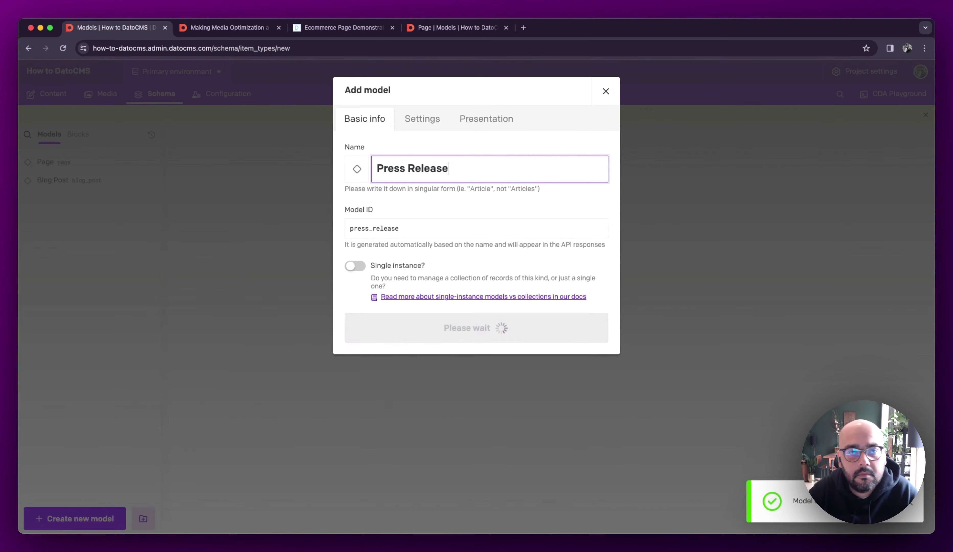
click(118, 516)
text(Author)
click(353, 327)
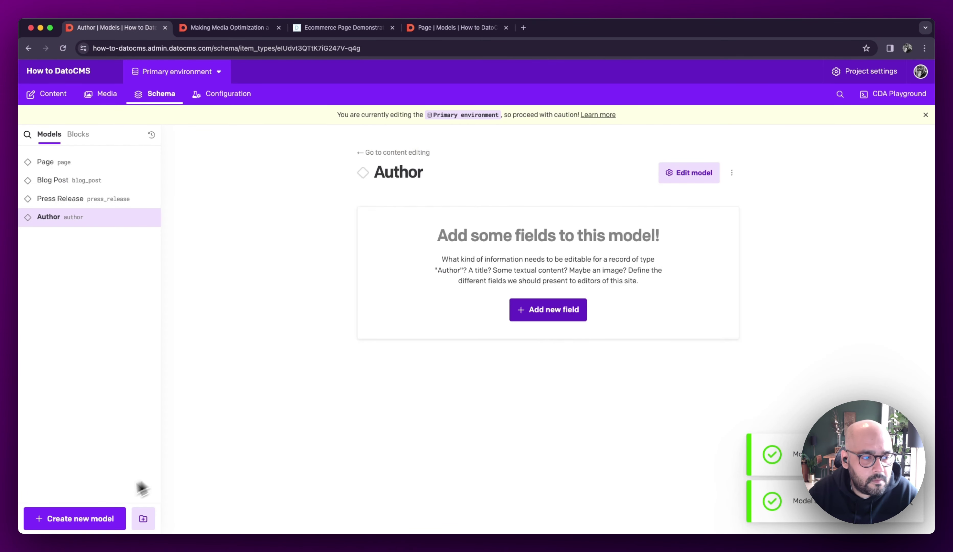
- Create the Tag model, correcting its name and ID from 'Tags' to singular, then open Blog Post
click(114, 517)
text(Tags)
click(476, 327)
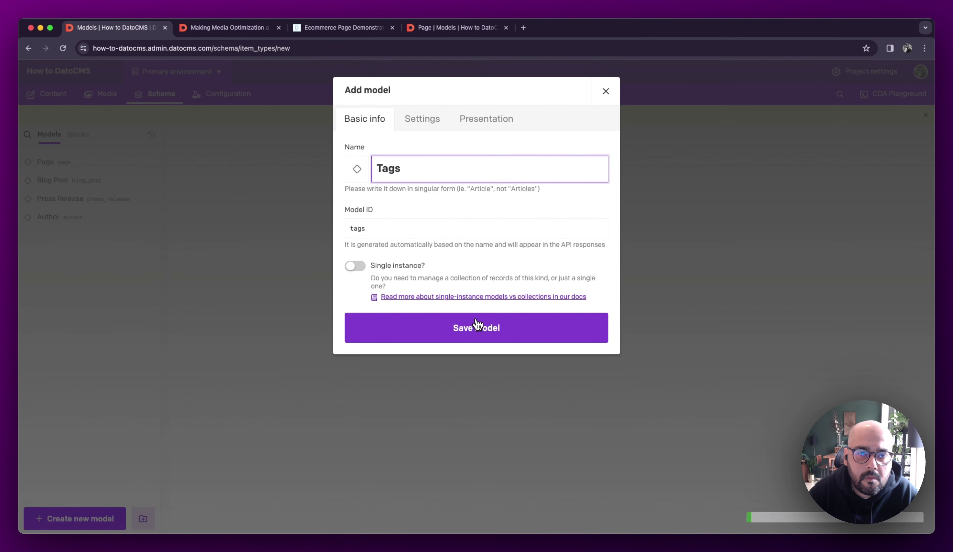
click(427, 225)
key(BackSpace)
click(441, 178)
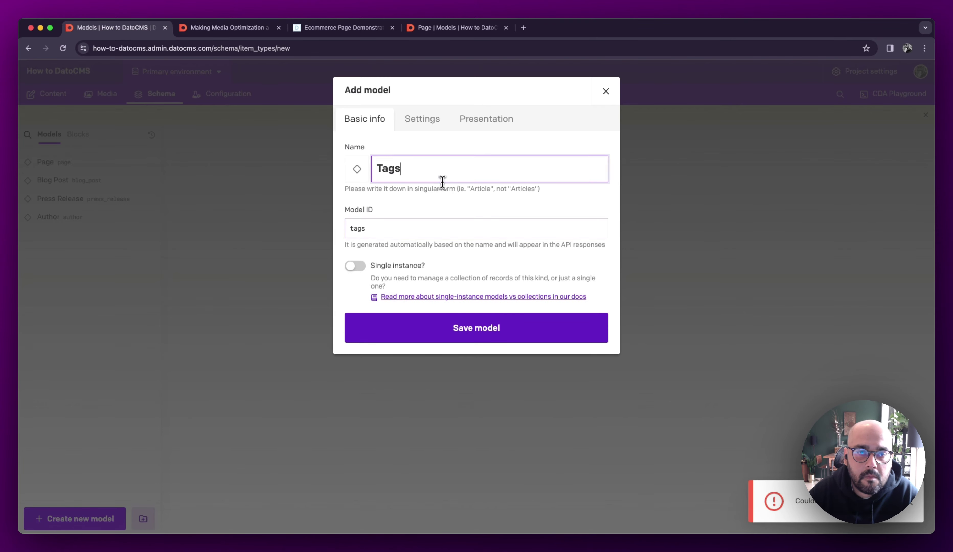
key(BackSpace)
click(507, 336)
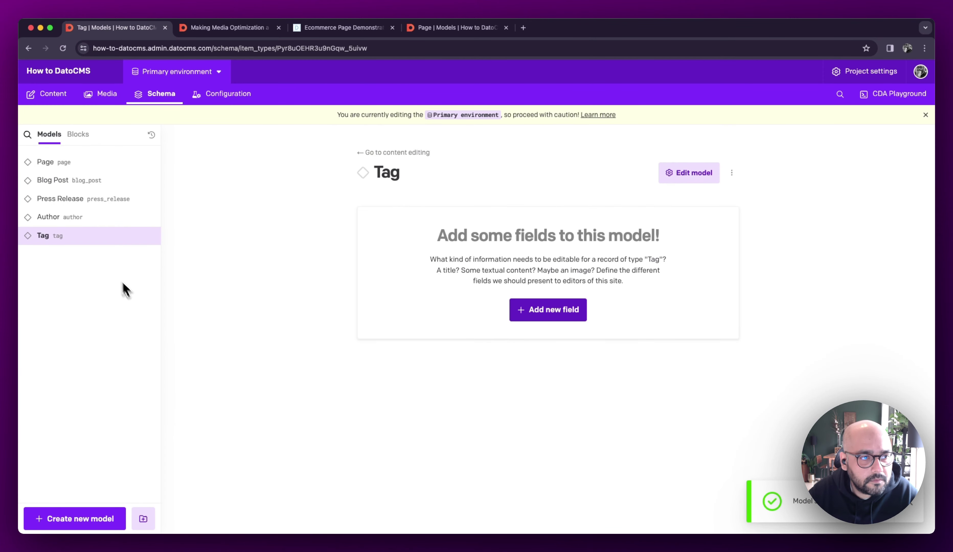
click(61, 181)
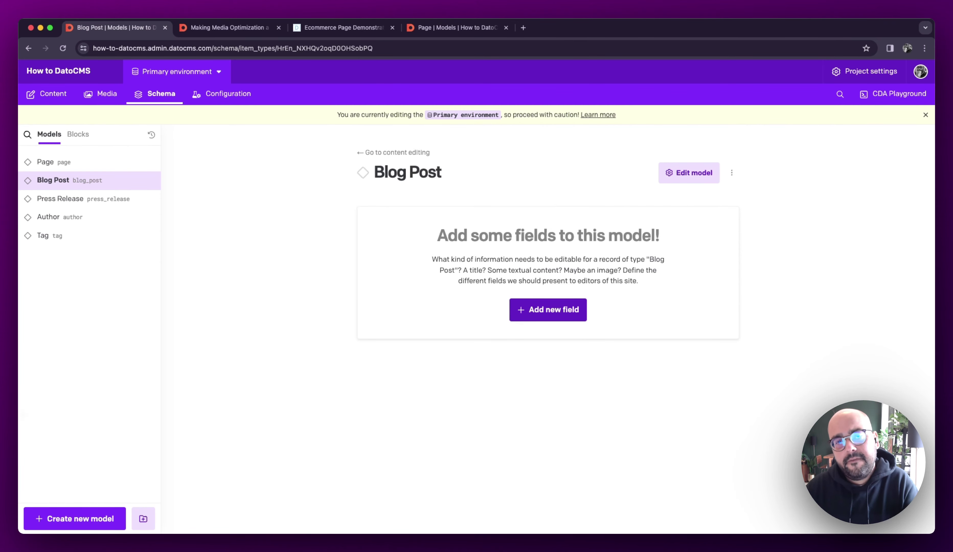
- Check the empty Press Release, Author and Tag models, then begin adding a field to Blog Post
click(118, 204)
click(119, 216)
click(121, 237)
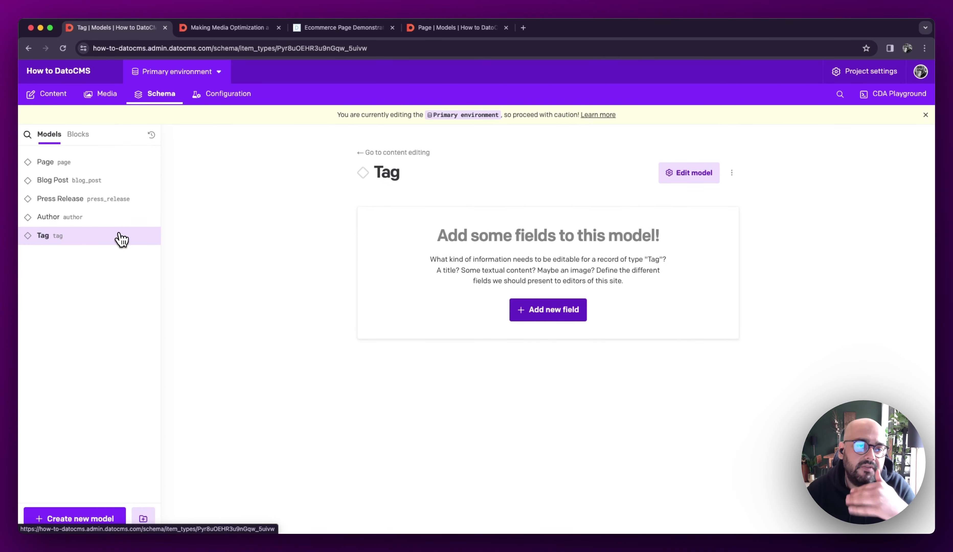
click(118, 185)
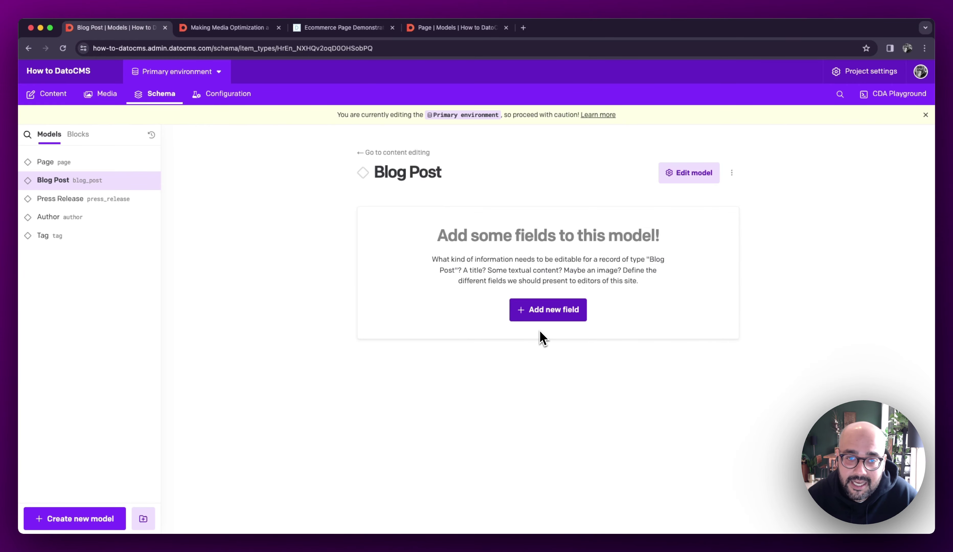
click(549, 317)
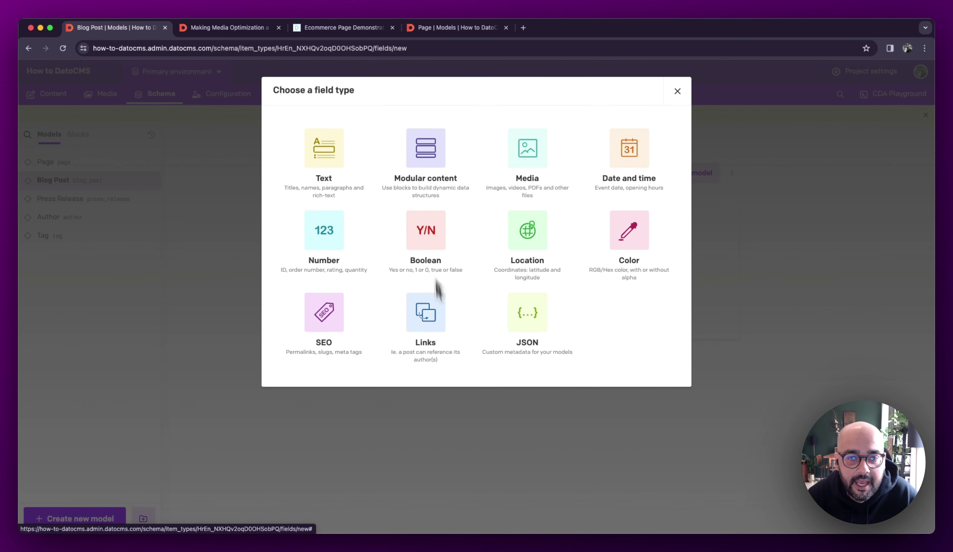
- Create a required Single Link field named Author that accepts only Author records
click(428, 328)
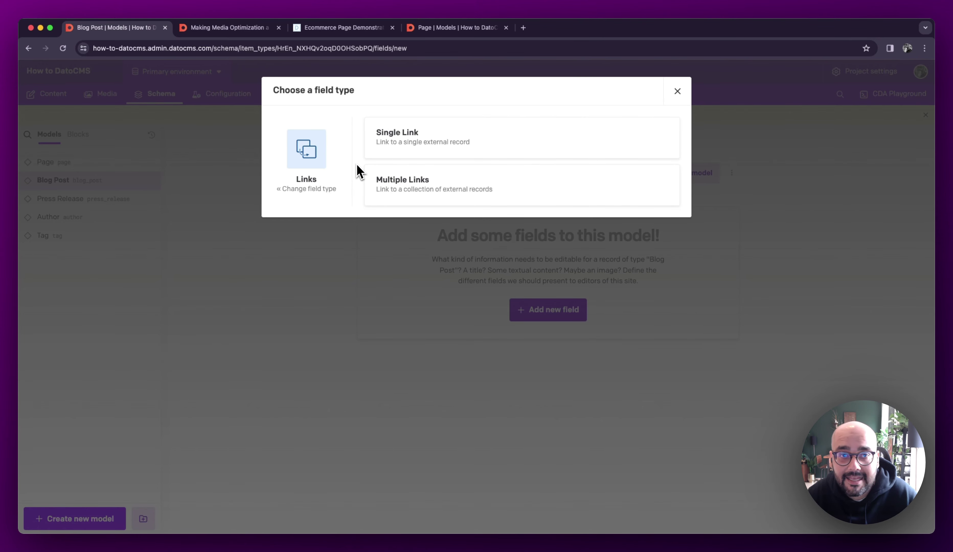
click(427, 158)
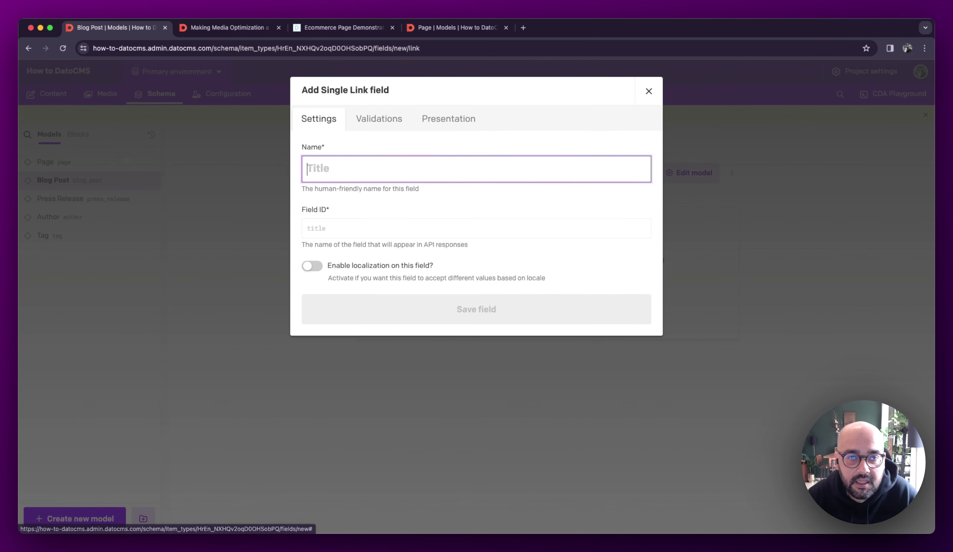
text(Author)
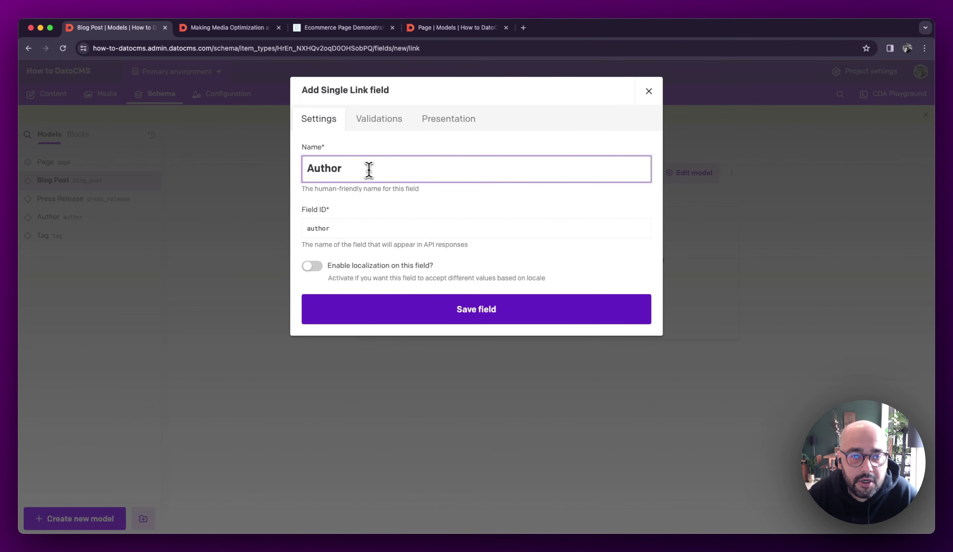
click(378, 128)
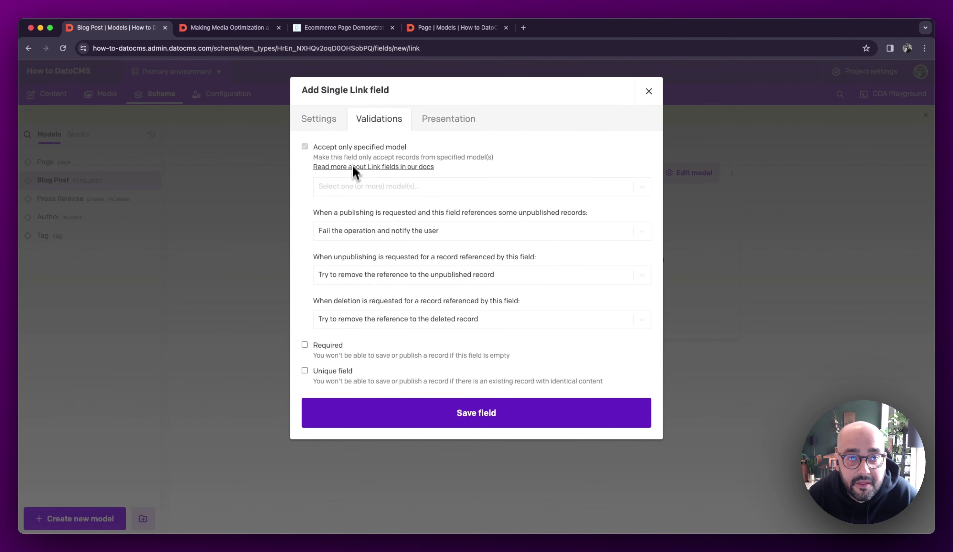
drag(353, 148, 408, 151)
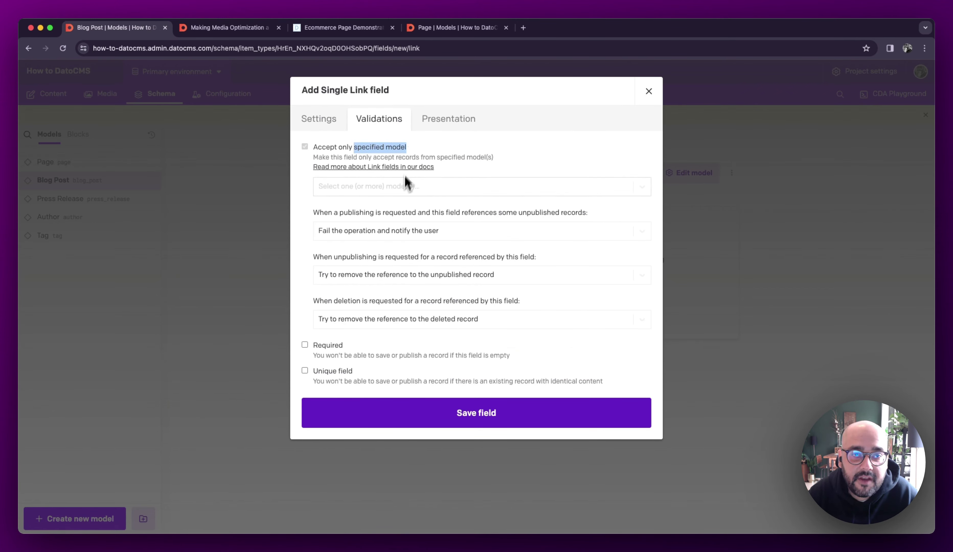
click(402, 185)
click(361, 212)
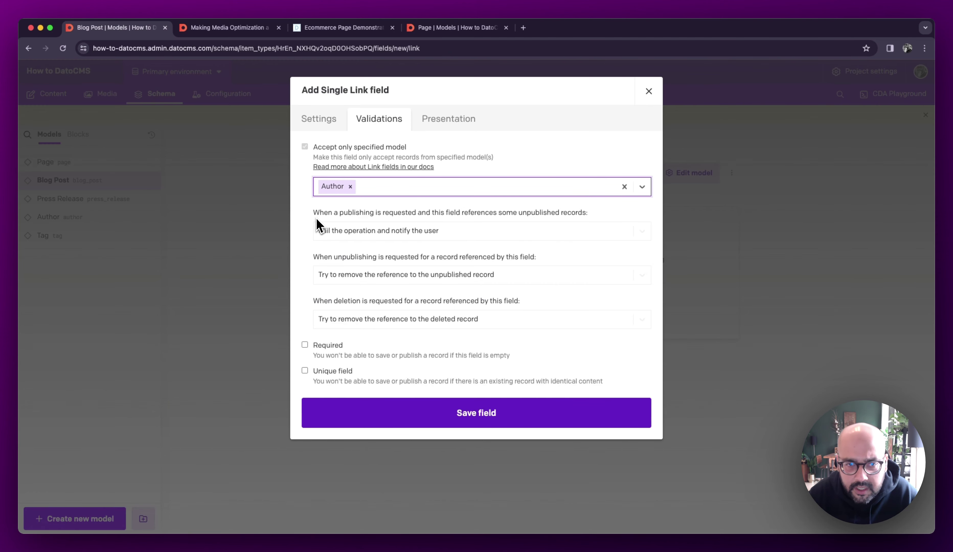
click(321, 347)
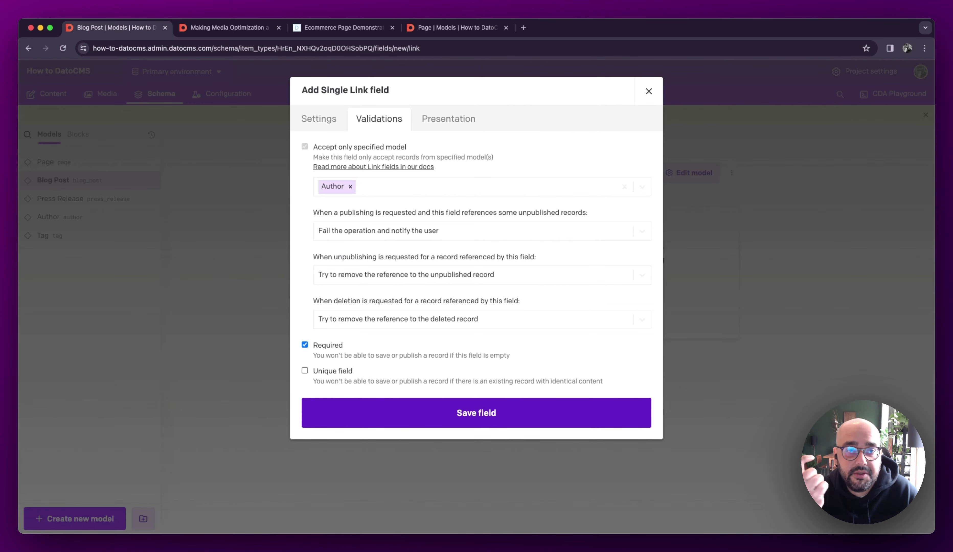
- Set the Author field to Expanded view and save it
click(443, 128)
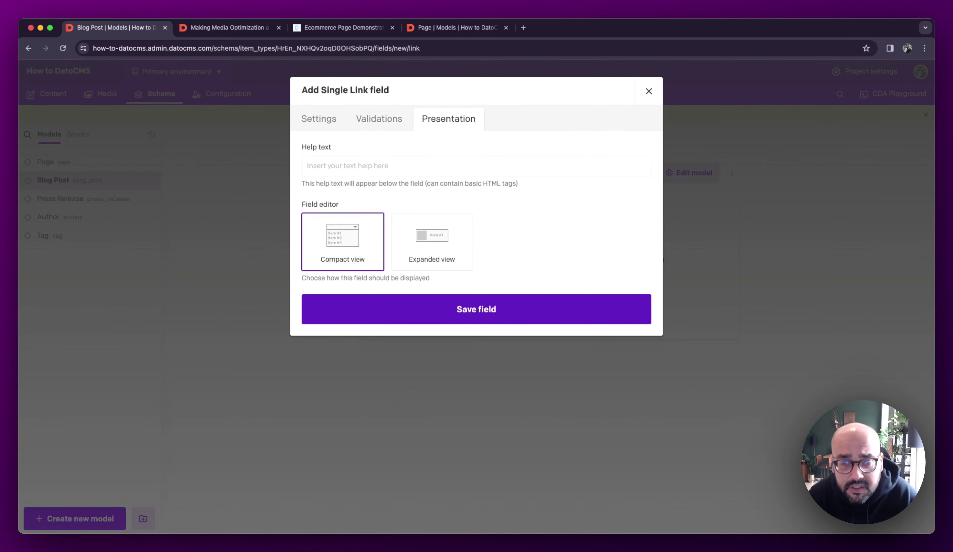
click(441, 261)
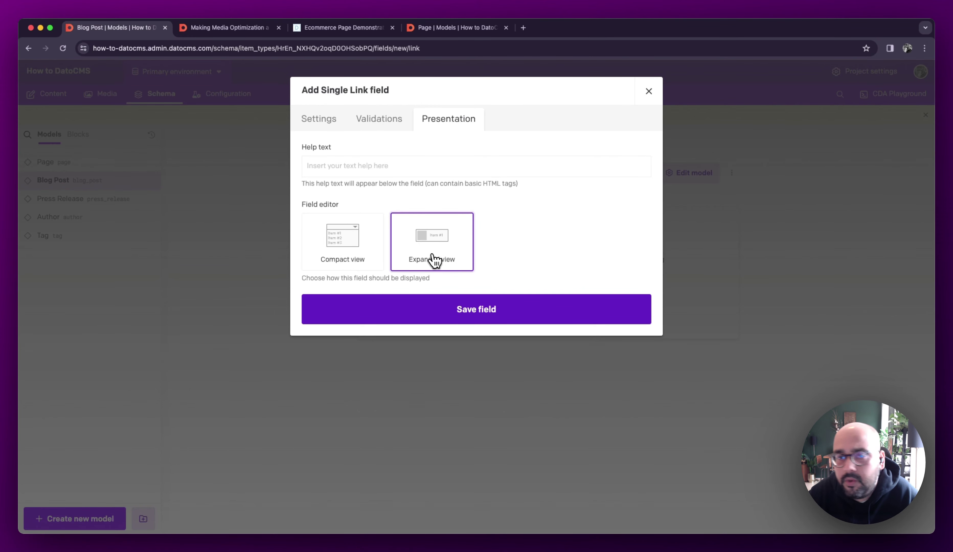
click(493, 321)
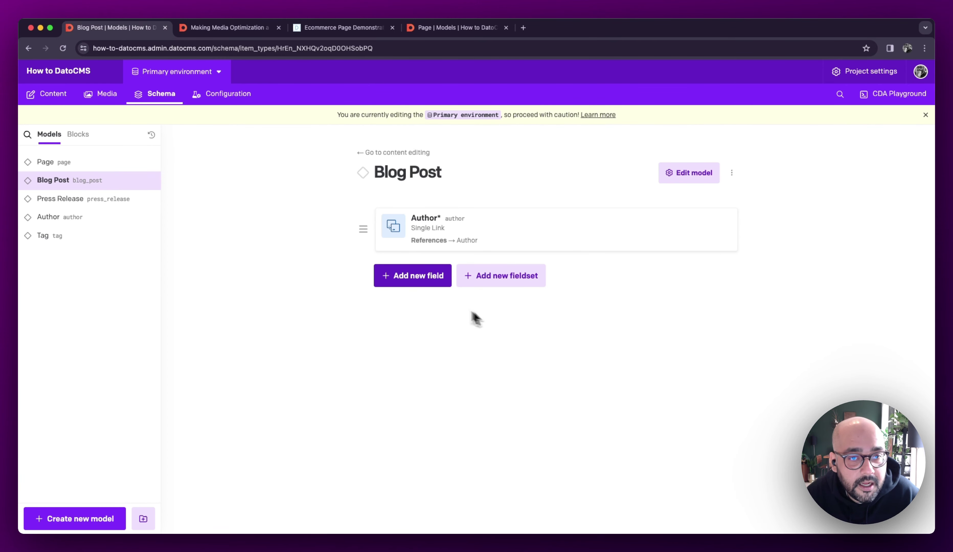
click(432, 279)
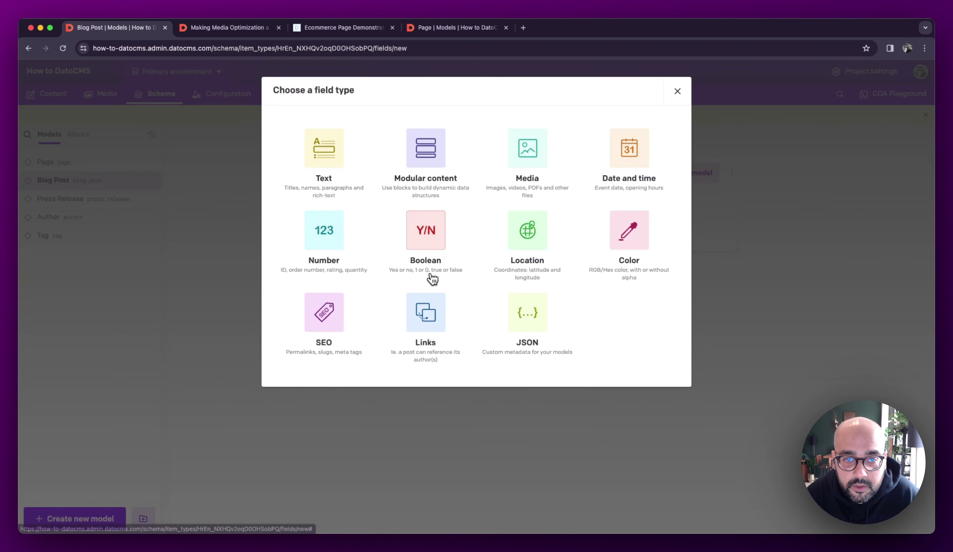
- Create a Multiple Links field named Tag that accepts only Tag records
click(433, 309)
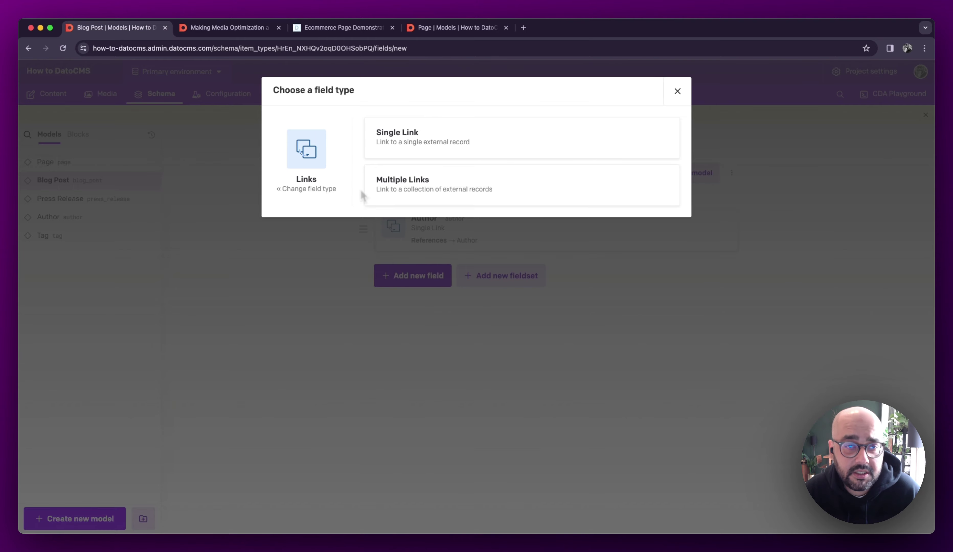
click(374, 193)
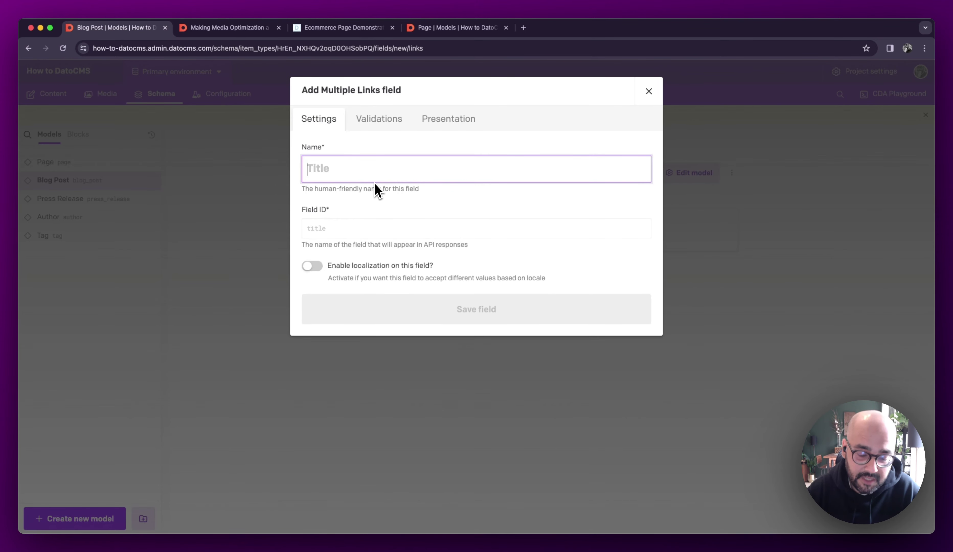
text(Tags)
key(BackSpace)
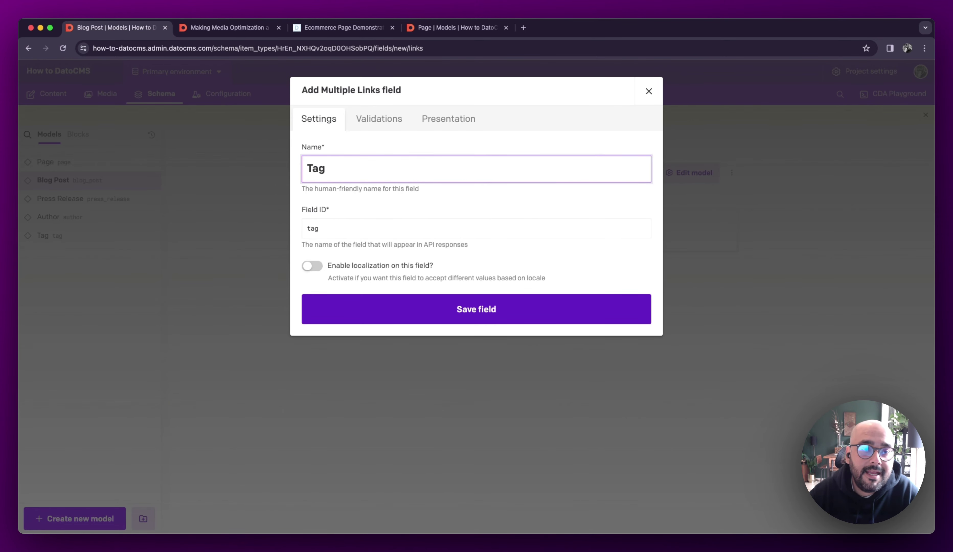
click(379, 118)
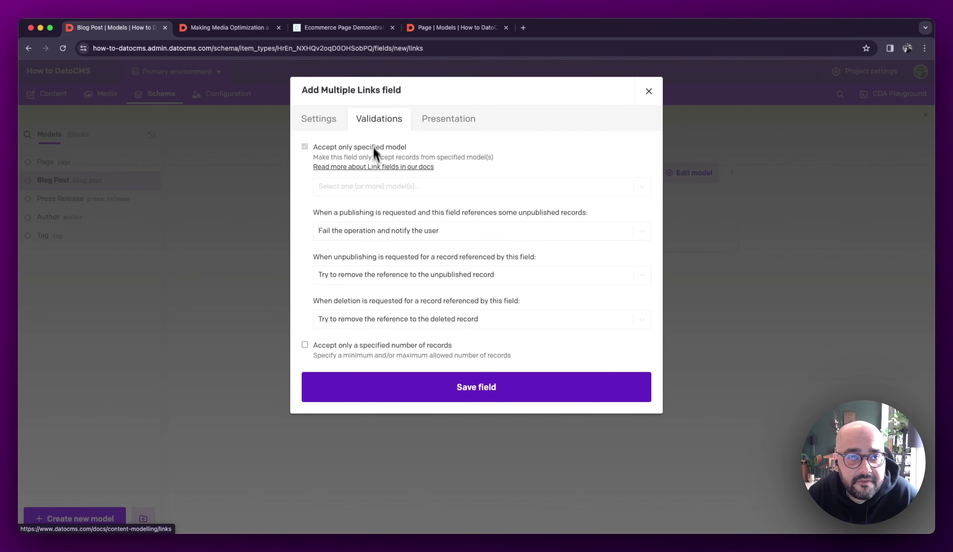
click(364, 185)
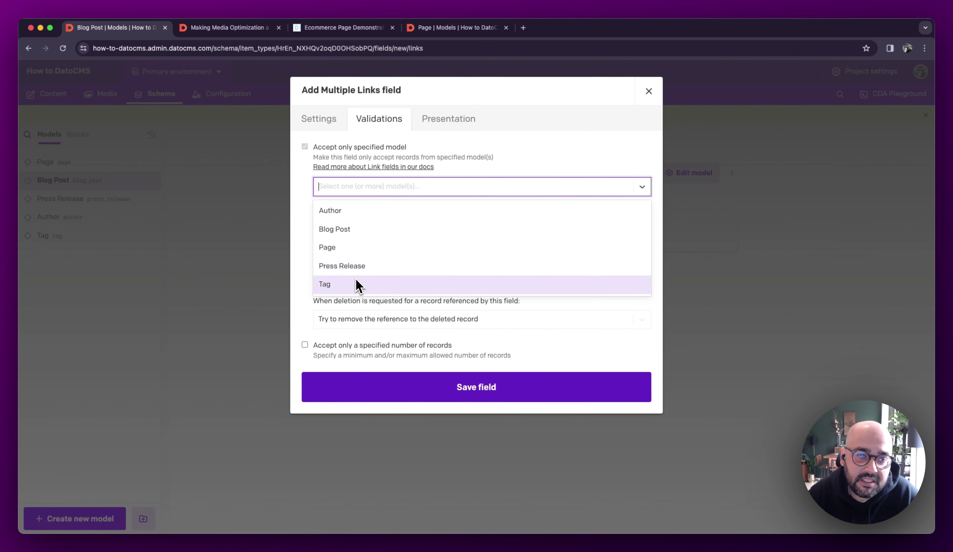
click(358, 287)
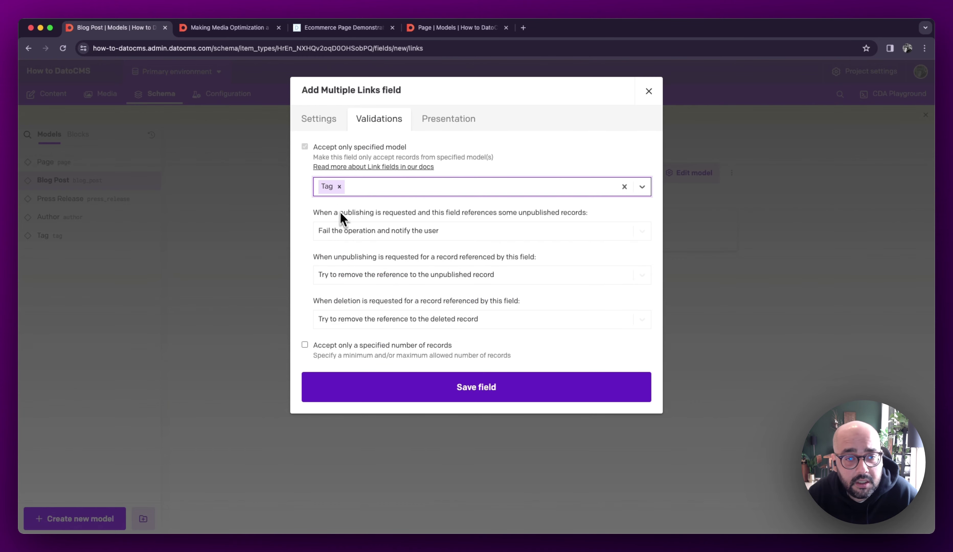
- Limit the Tag field to no more than 3 linked records
click(341, 346)
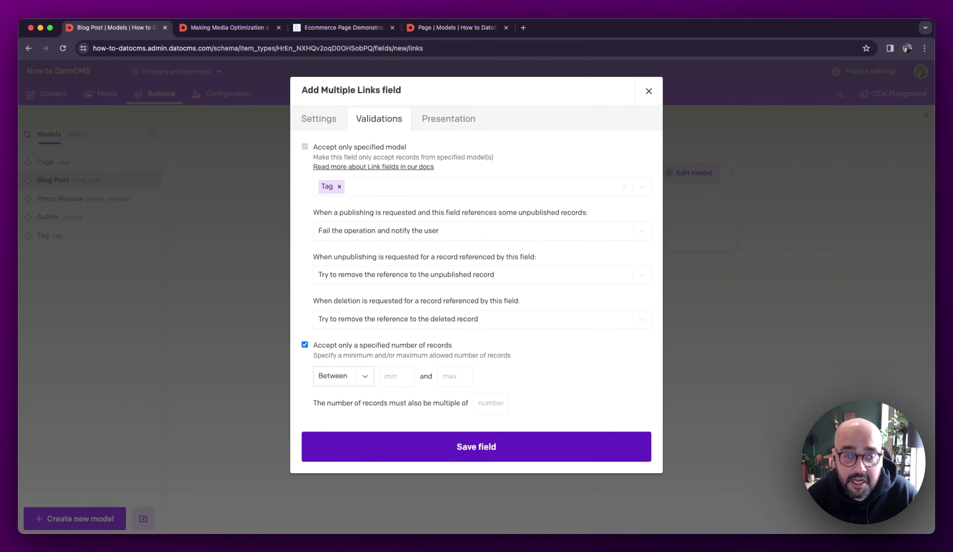
click(367, 378)
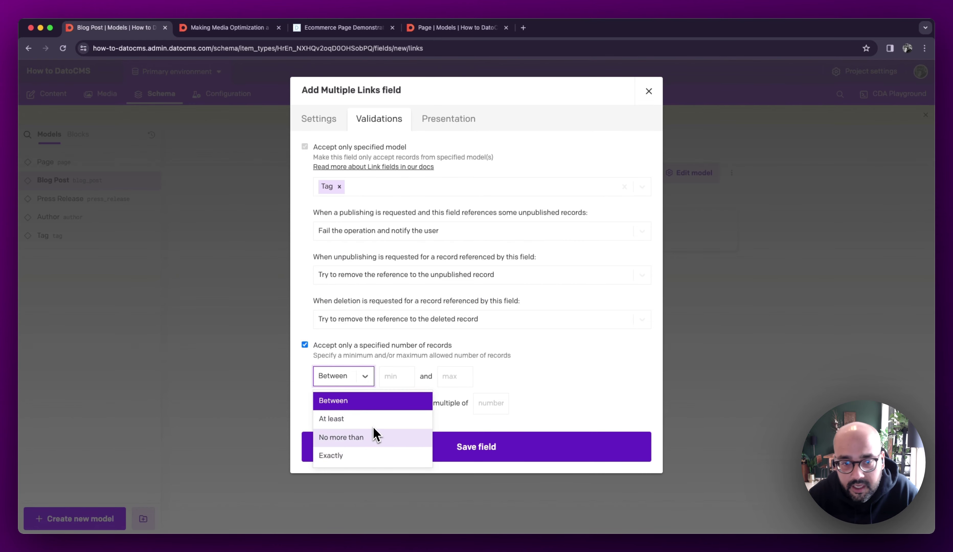
click(375, 436)
click(419, 378)
text(3)
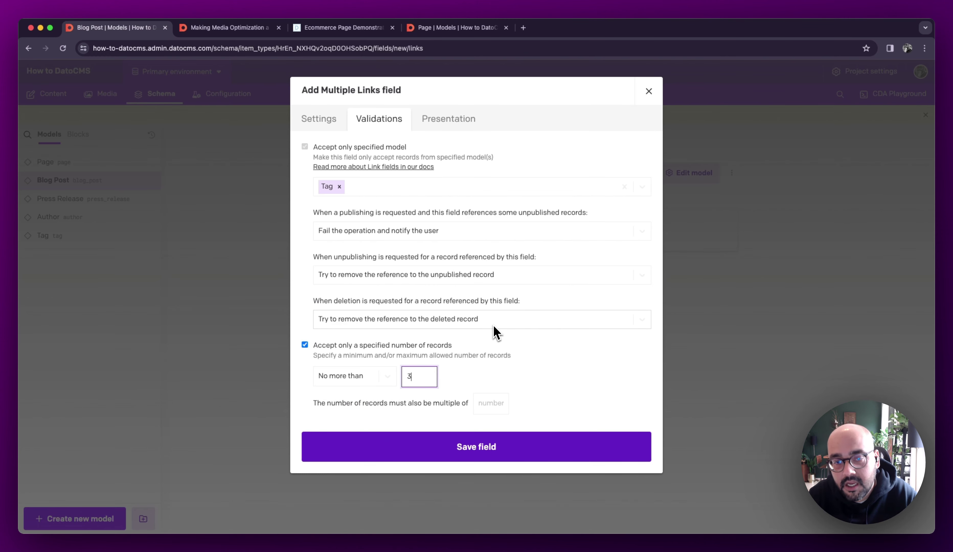
click(456, 127)
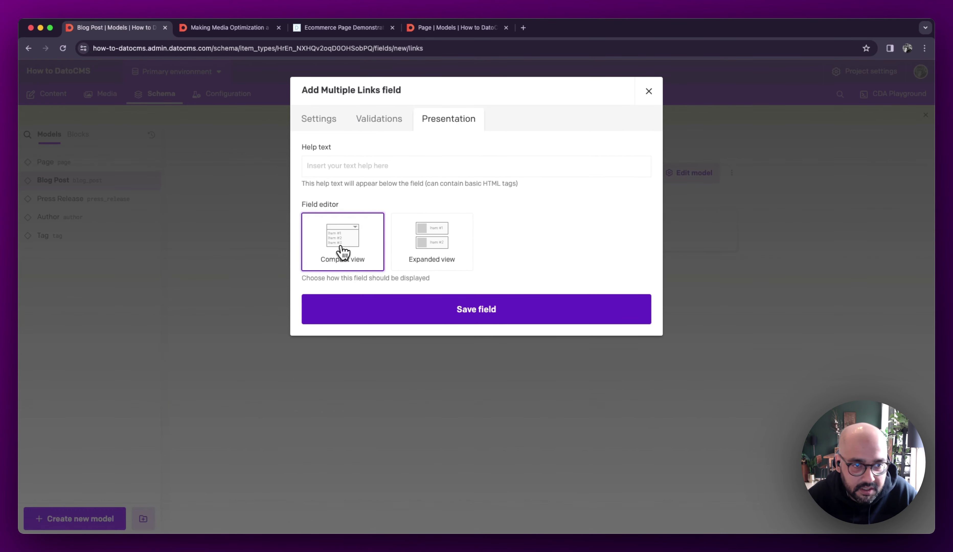